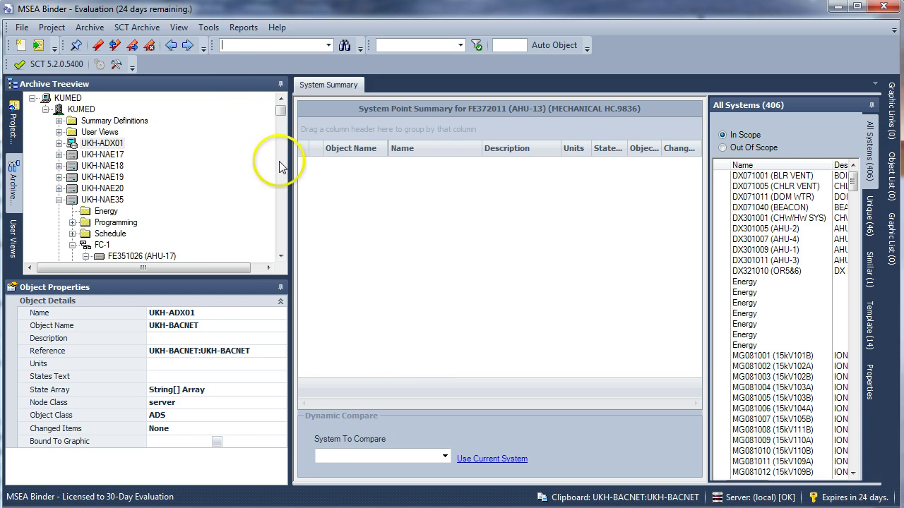
# Step: Search the archive for "ahu-13" and look through the results list
pyautogui.click(226, 45)
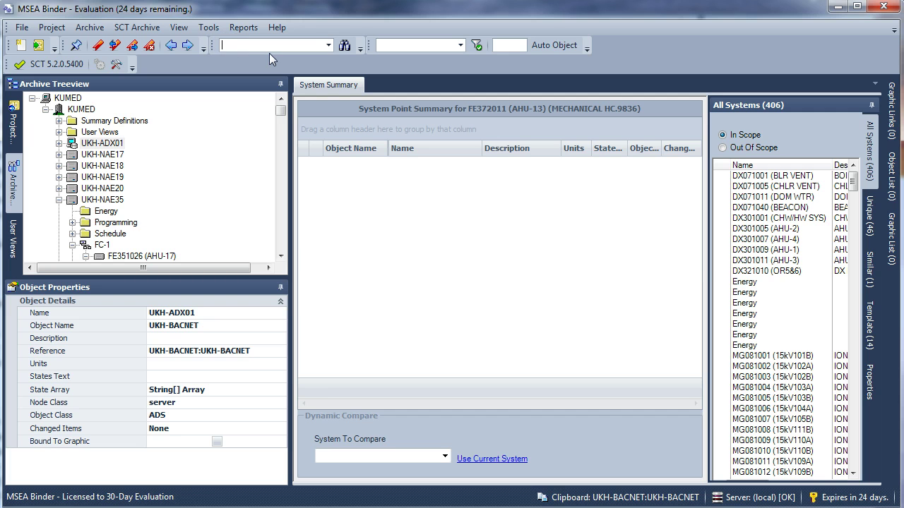
pyautogui.write('ahu-13')
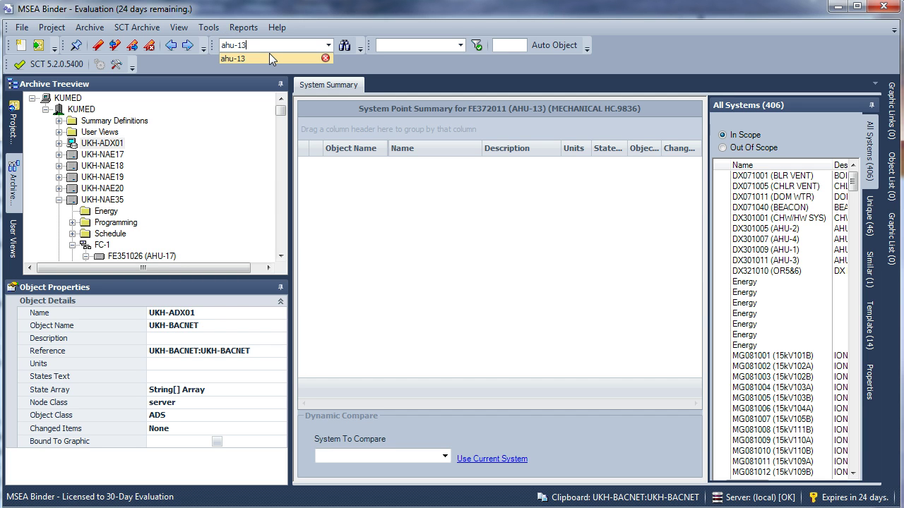
pyautogui.click(269, 57)
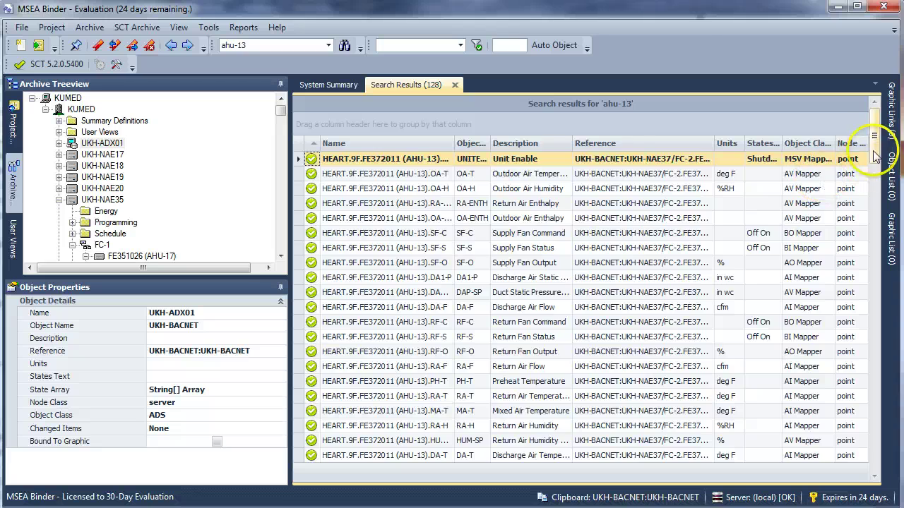
pyautogui.scroll(-4, 876, 170)
pyautogui.moveTo(881, 181); pyautogui.dragTo(879, 116)
# Step: Select the AHU-13 Supply Fan Status and Return Fan Status results, and review their system's point summary from its beginning
pyautogui.click(452, 248)
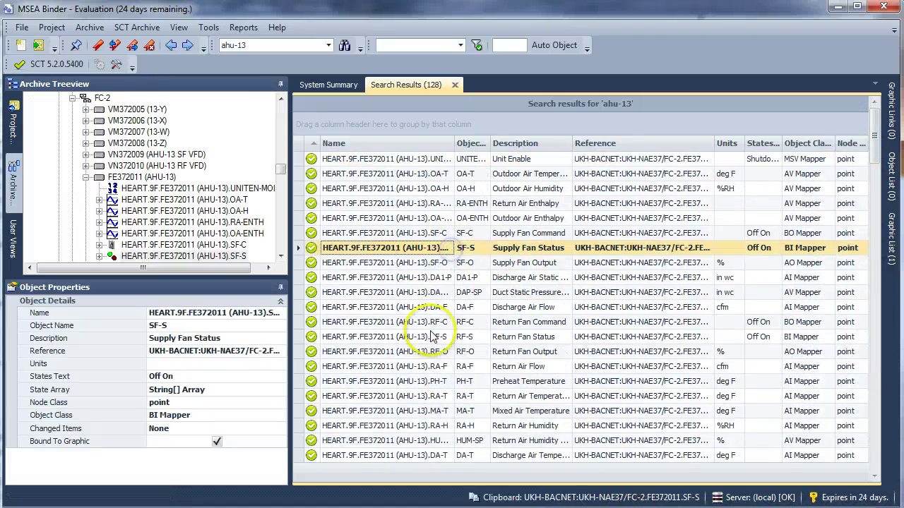
pyautogui.click(432, 336)
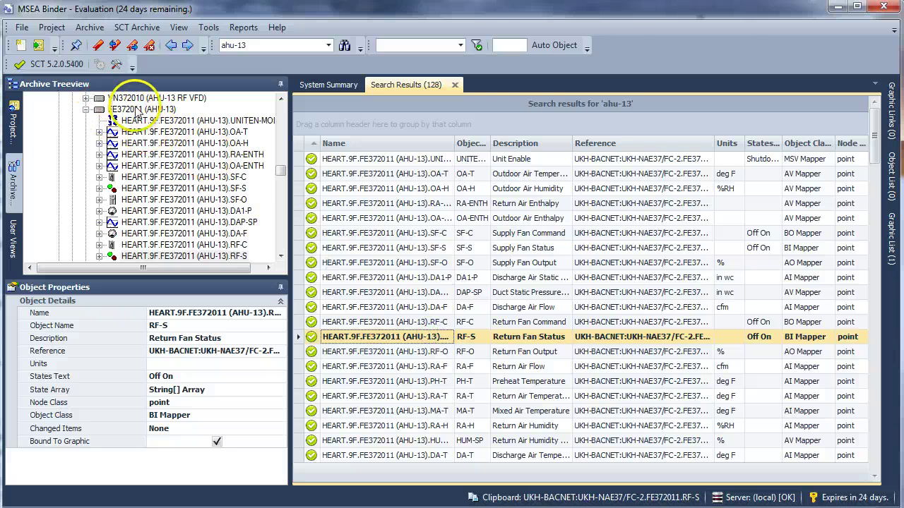
pyautogui.scroll(4, 282, 172)
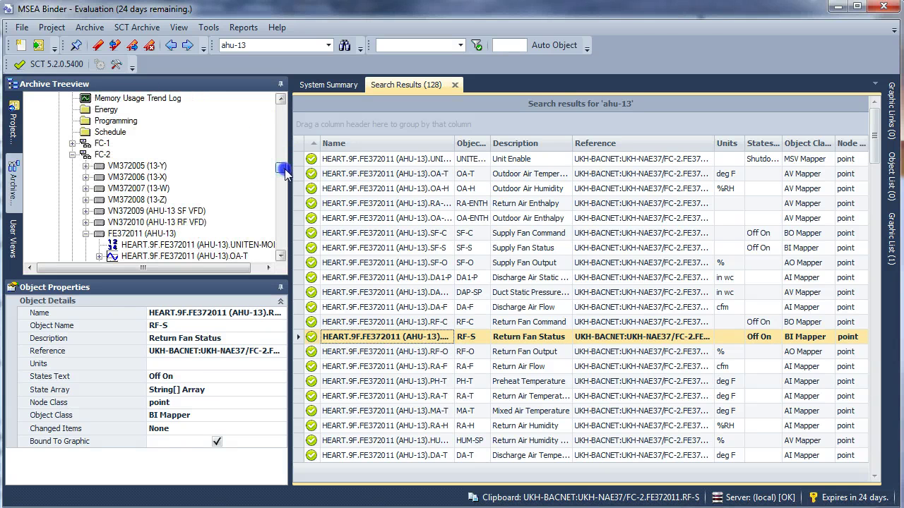
pyautogui.scroll(-2, 283, 172)
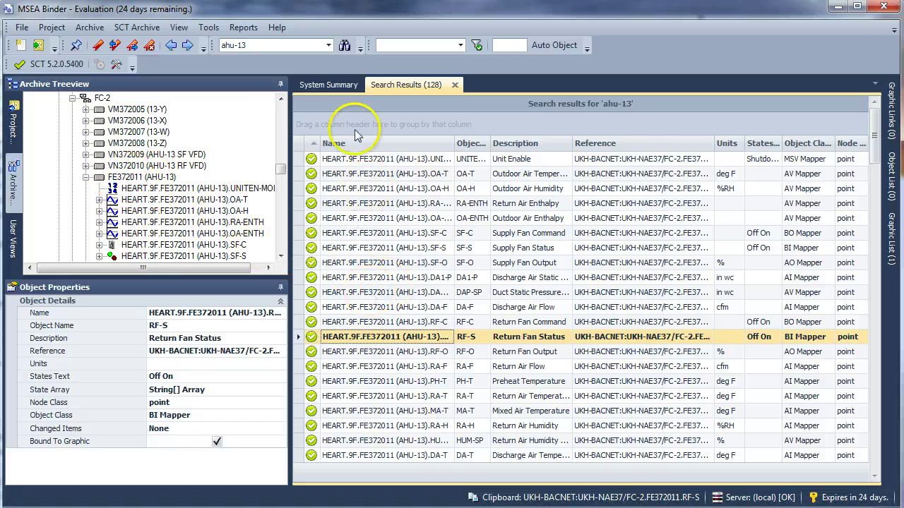
pyautogui.click(328, 84)
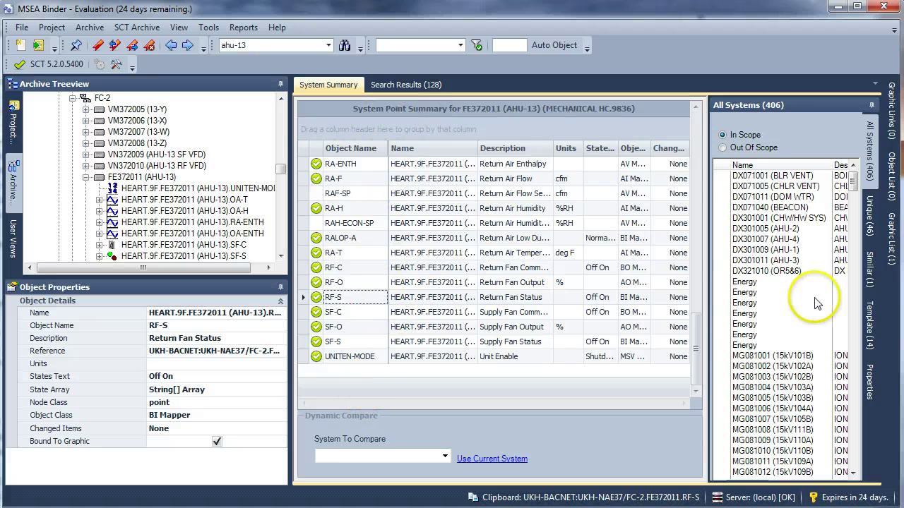
pyautogui.moveTo(696, 331); pyautogui.dragTo(692, 141)
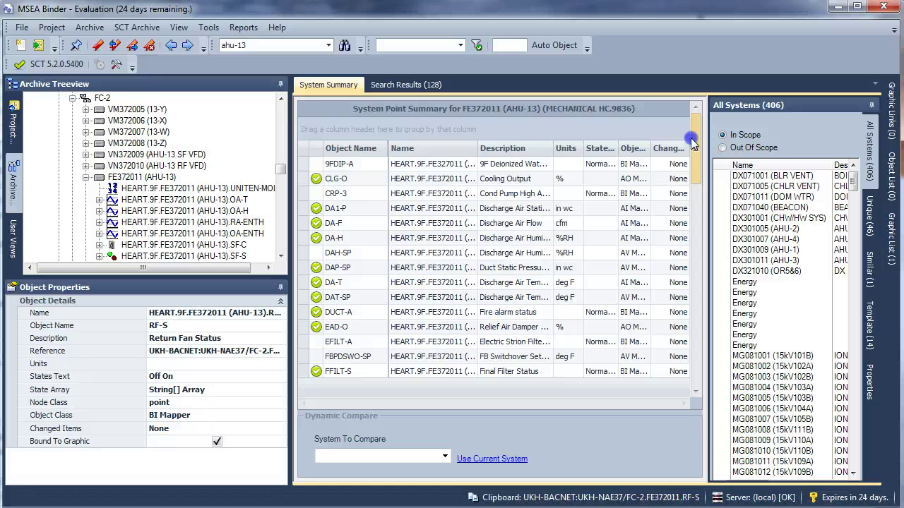
# Step: Search the archive for "13-Y"
pyautogui.click(271, 45)
pyautogui.doubleClick(263, 45)
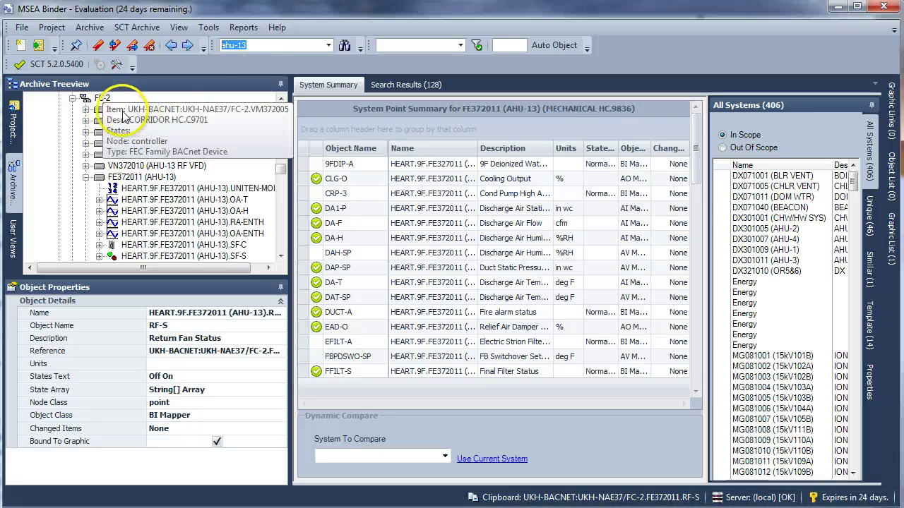
pyautogui.moveTo(116, 117)
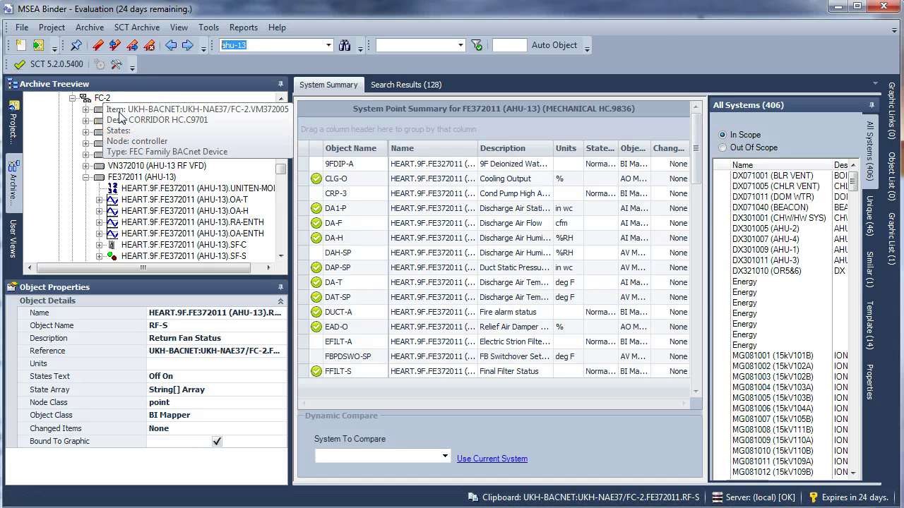
pyautogui.click(161, 113)
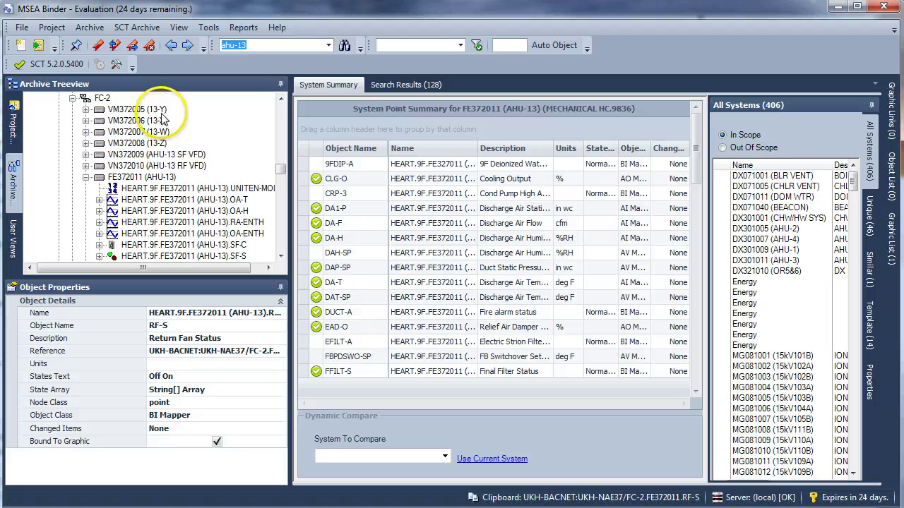
pyautogui.click(260, 49)
pyautogui.press('Return')
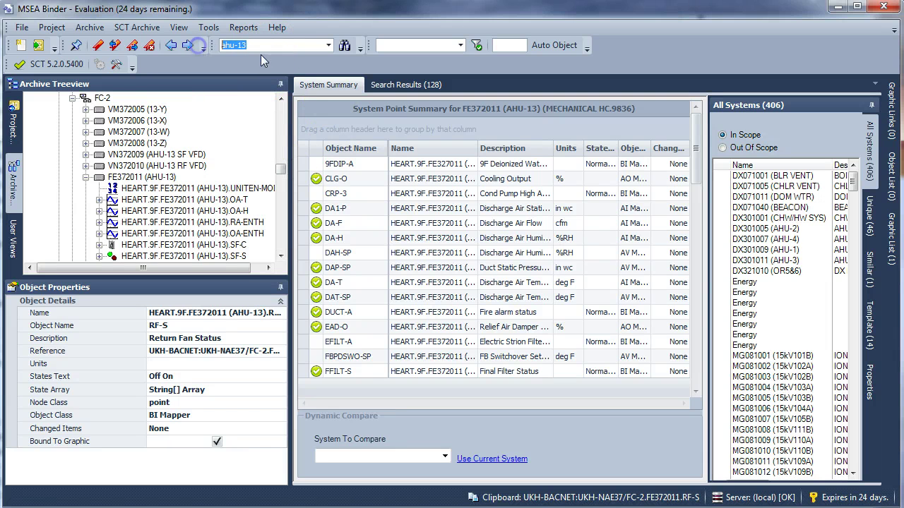
pyautogui.write('13-Y')
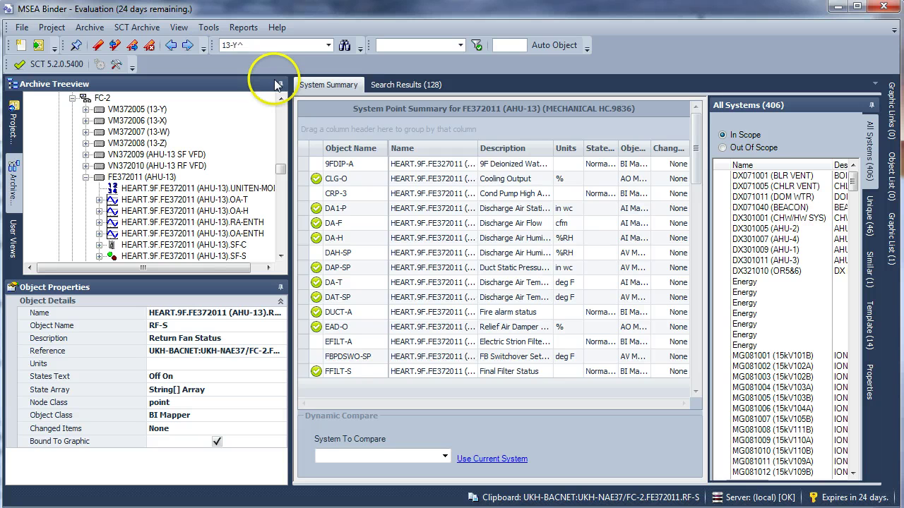
pyautogui.click(345, 45)
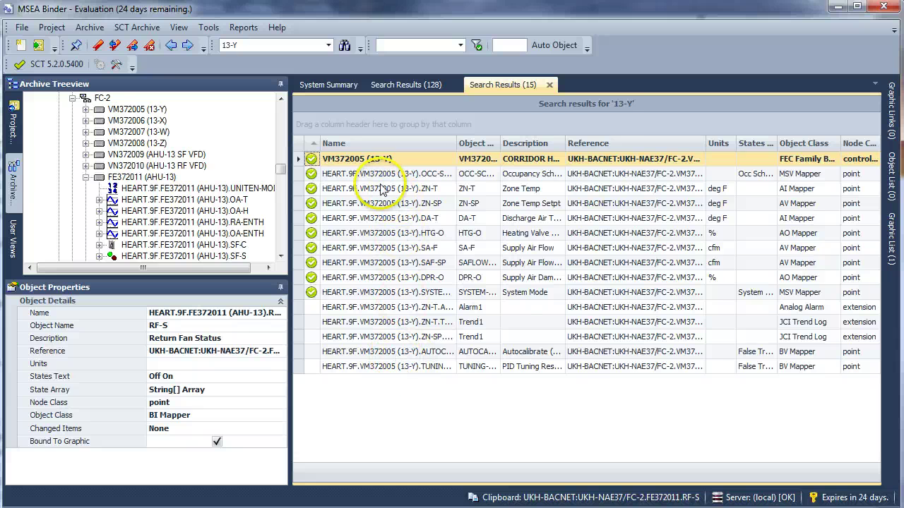
# Step: Select the VM372005 (13-Y) controller and its ZN-T point in the results, and view their System Summary with the point table slightly widened
pyautogui.click(356, 161)
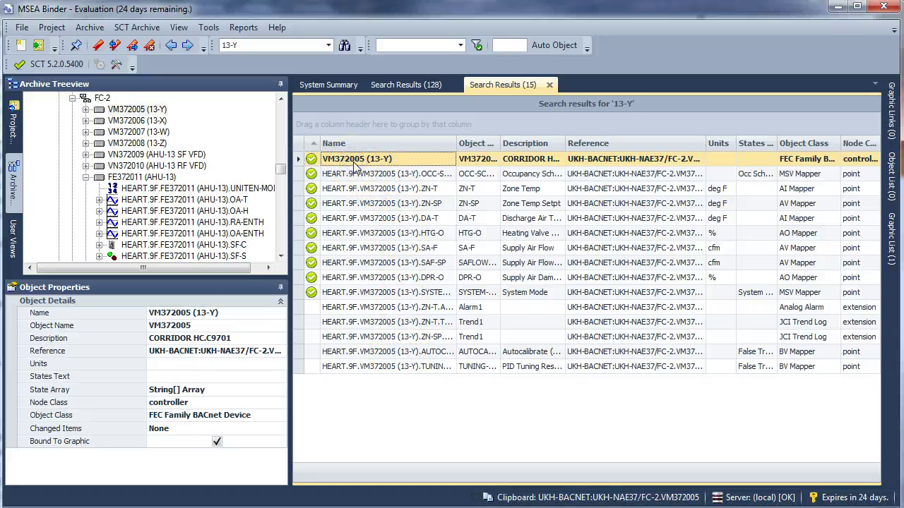
pyautogui.click(358, 187)
pyautogui.click(328, 85)
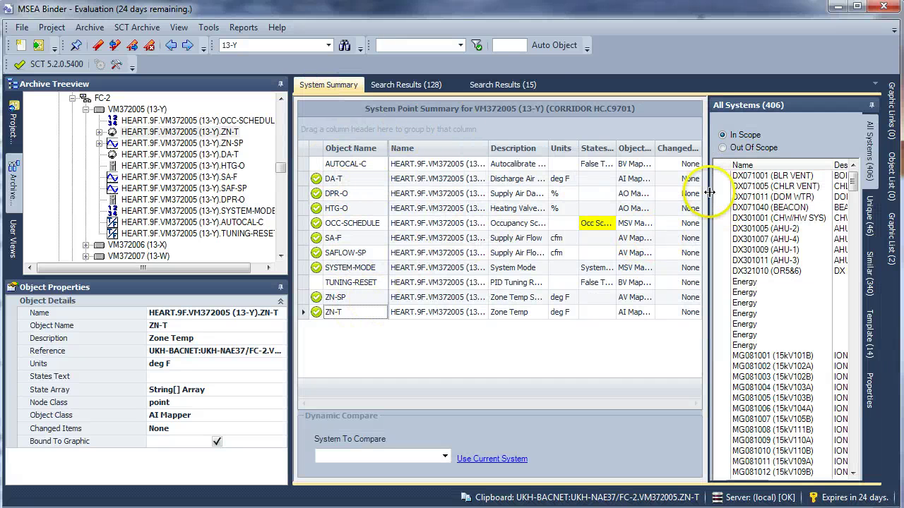
pyautogui.moveTo(709, 202); pyautogui.dragTo(725, 202)
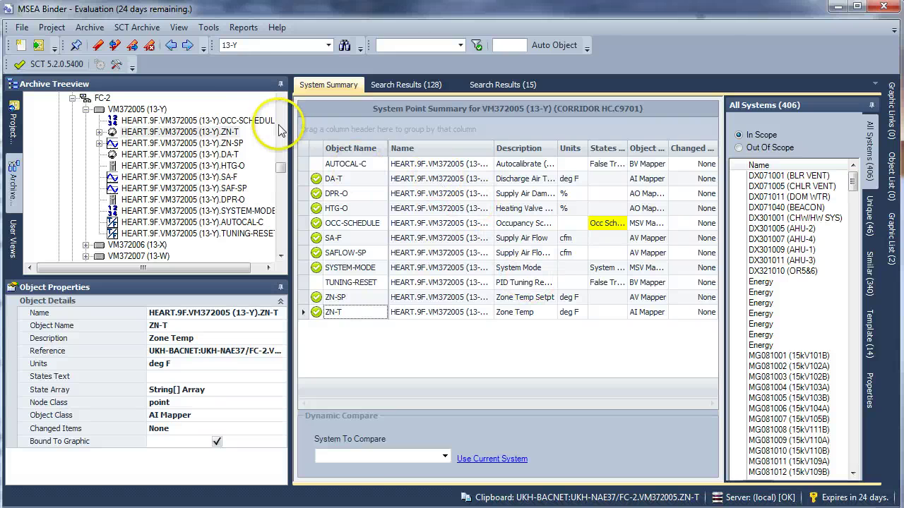
# Step: Search the archive for "zn-t"
pyautogui.click(265, 45)
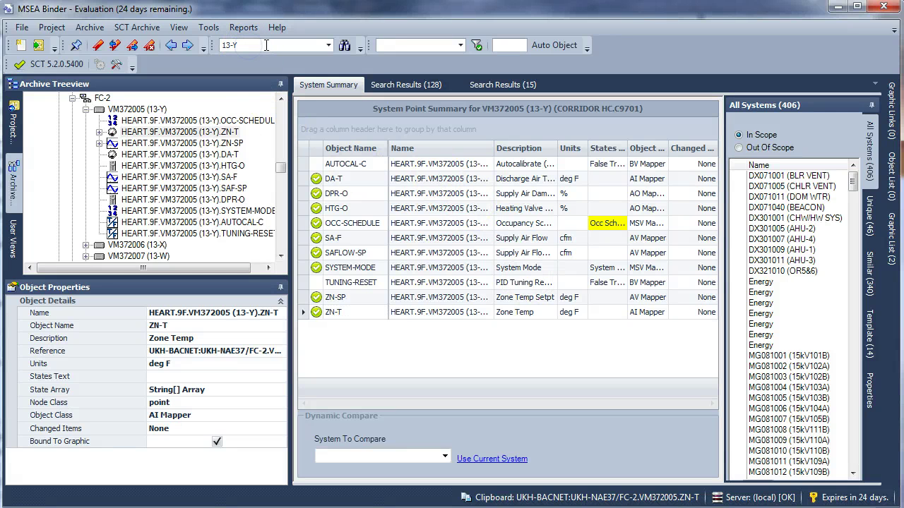
pyautogui.press('BackSpace')
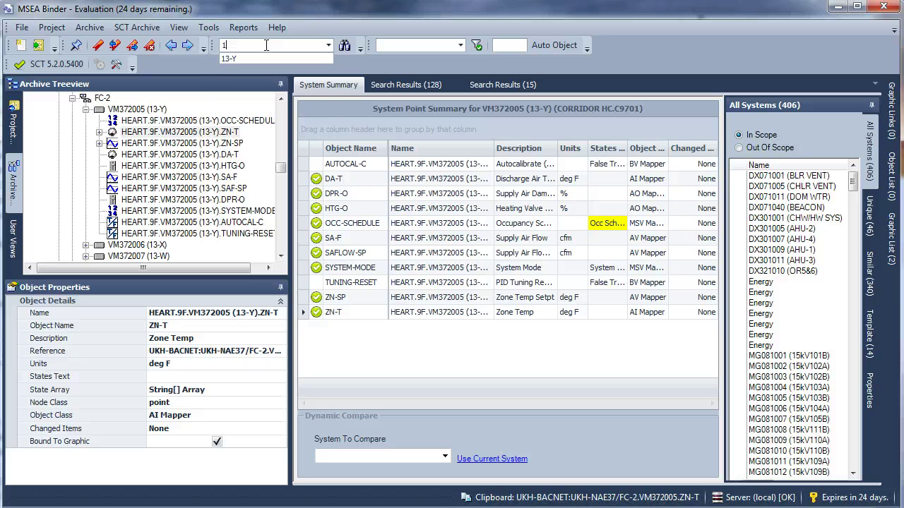
pyautogui.press('BackSpace')
pyautogui.write('zn-t')
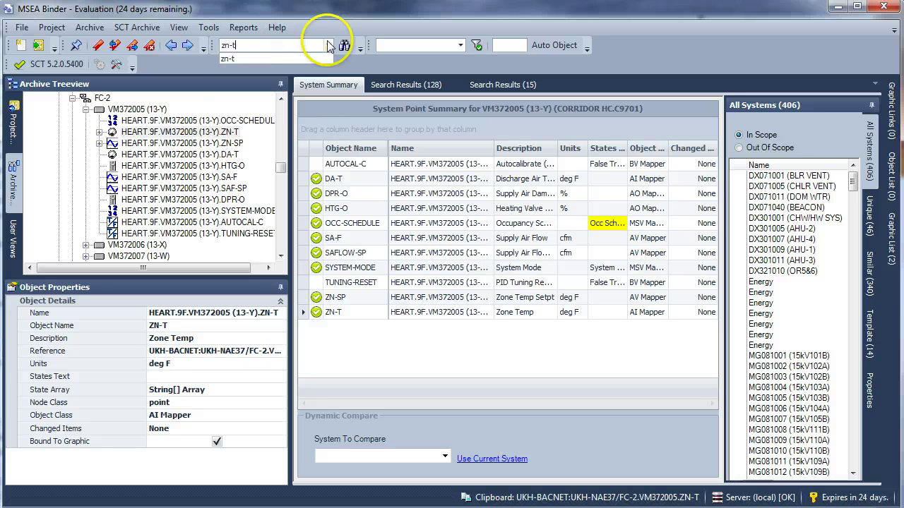
pyautogui.click(344, 46)
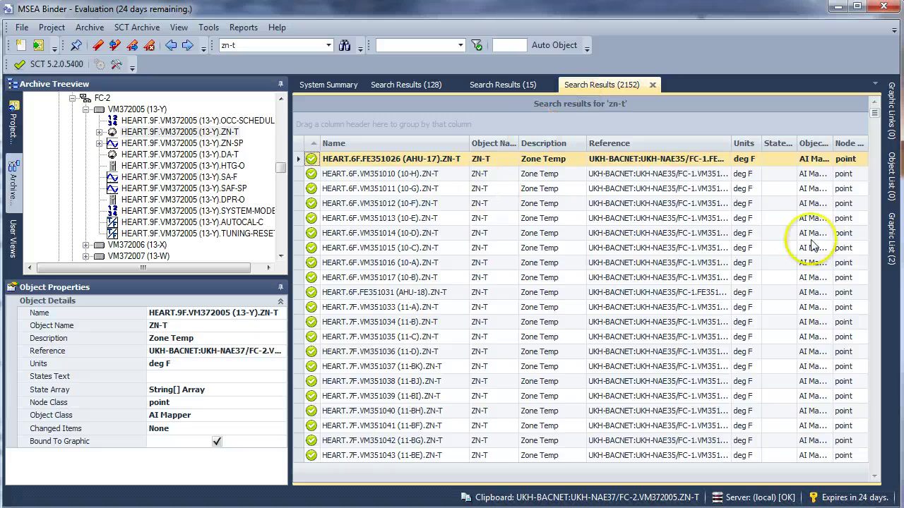
pyautogui.moveTo(876, 145); pyautogui.dragTo(872, 105)
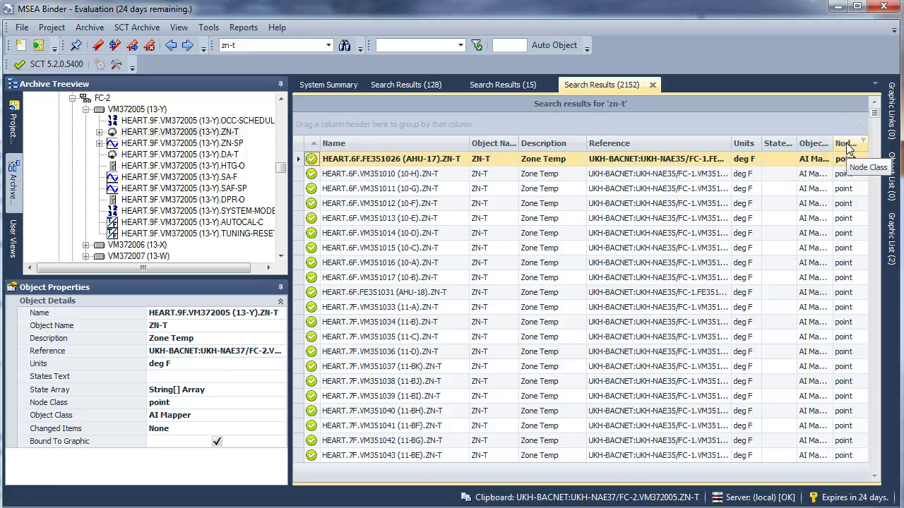
# Step: Group the zn-t results by Node Class, inspect the extension and object groups, and leave only the point group expanded
pyautogui.moveTo(847, 146); pyautogui.dragTo(769, 122)
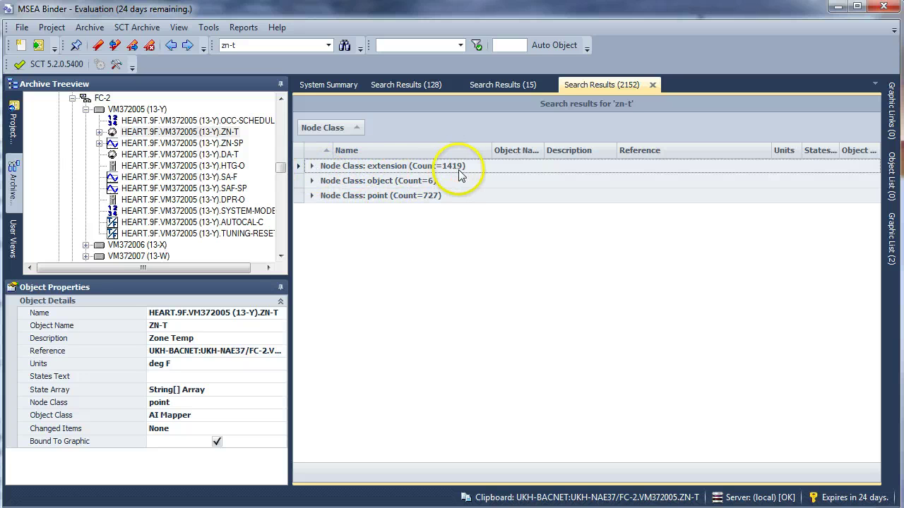
pyautogui.click(312, 167)
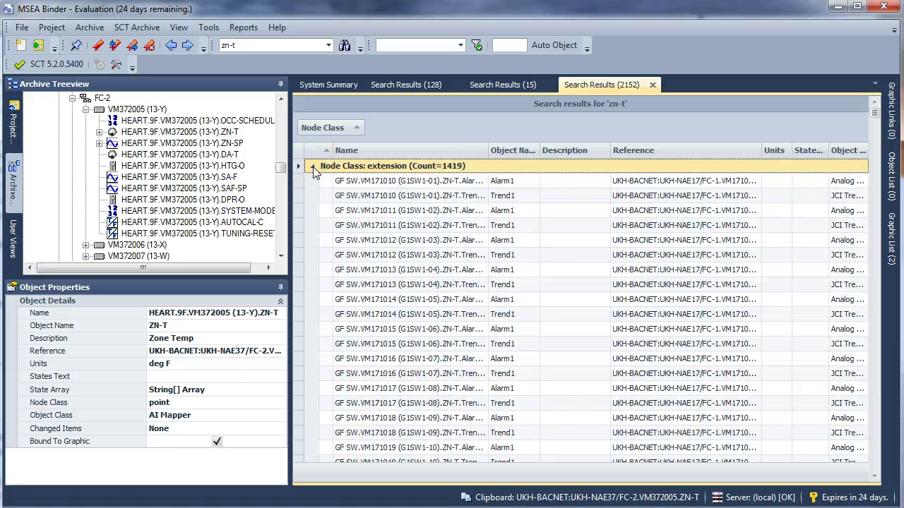
pyautogui.click(312, 167)
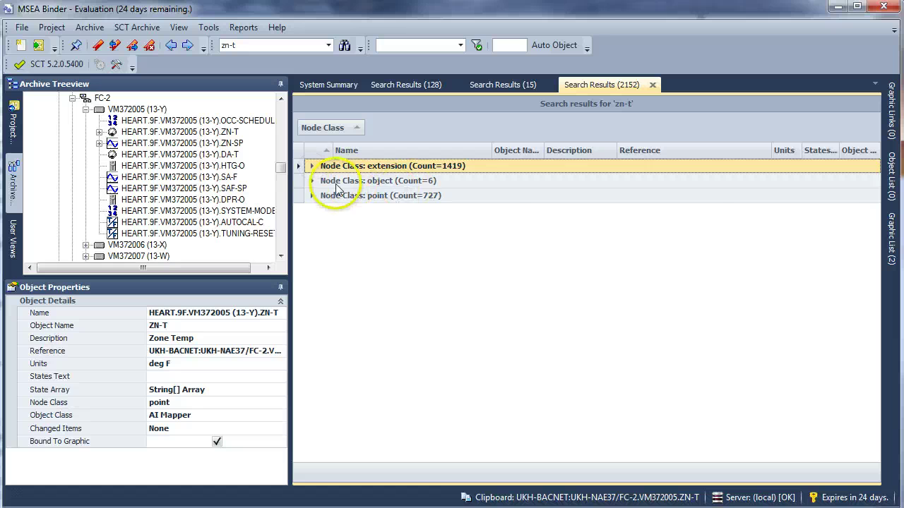
pyautogui.click(312, 181)
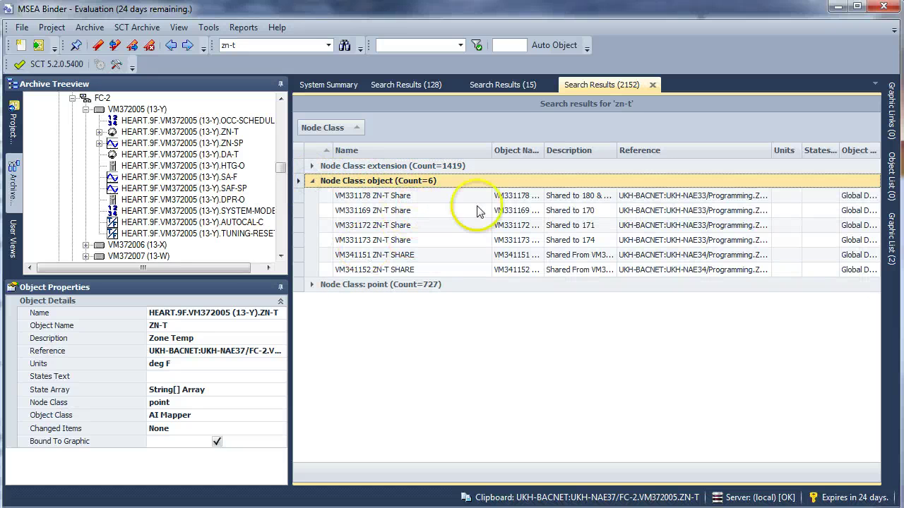
pyautogui.click(312, 181)
pyautogui.click(312, 196)
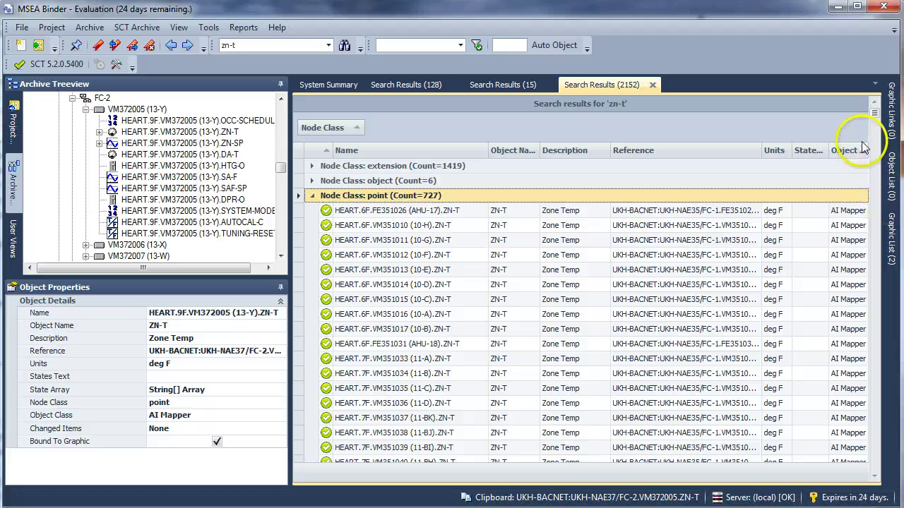
# Step: Add Object Class as a second grouping level and look through the AI Mapper results under the point group
pyautogui.moveTo(850, 155); pyautogui.dragTo(611, 135)
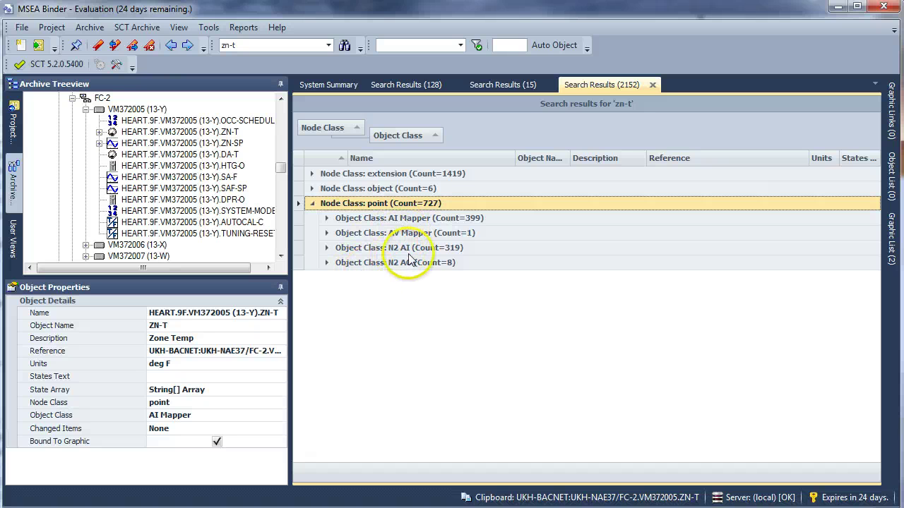
pyautogui.click(327, 218)
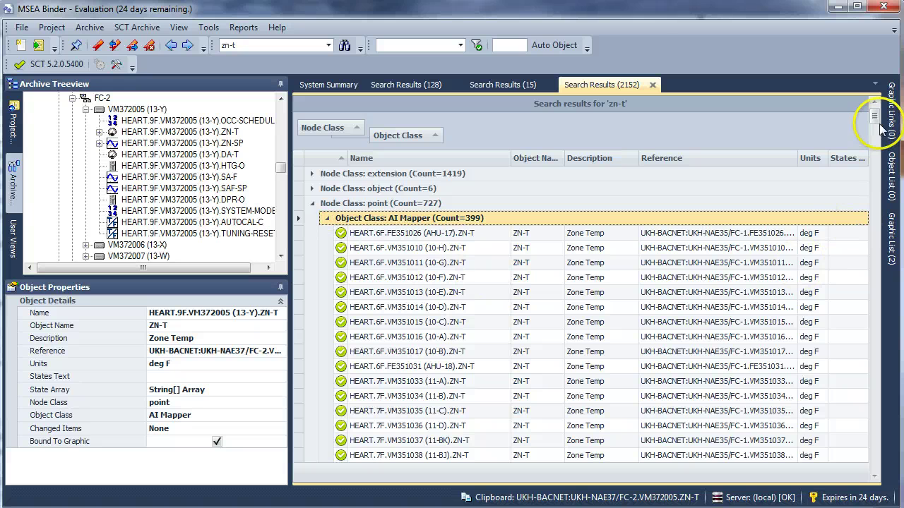
pyautogui.moveTo(874, 116); pyautogui.dragTo(897, 285)
pyautogui.scroll(3, 492, 231)
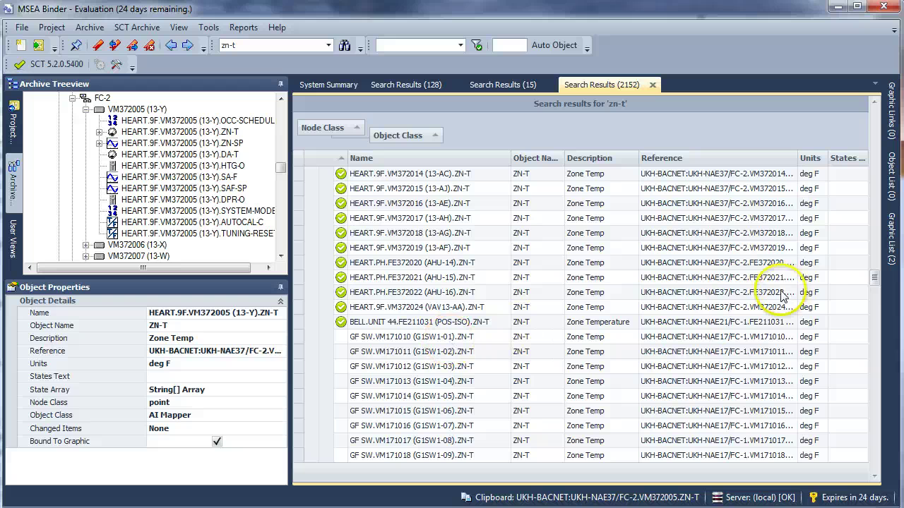
pyautogui.moveTo(873, 275); pyautogui.dragTo(873, 129)
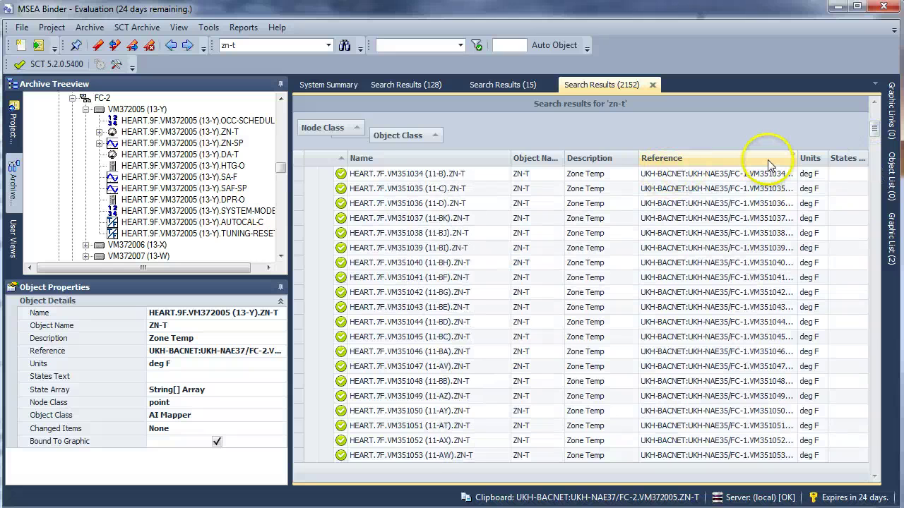
# Step: Filter the zn-t results with a custom Reference condition of Is like %NAE17% and look through the matching rows
pyautogui.click(793, 158)
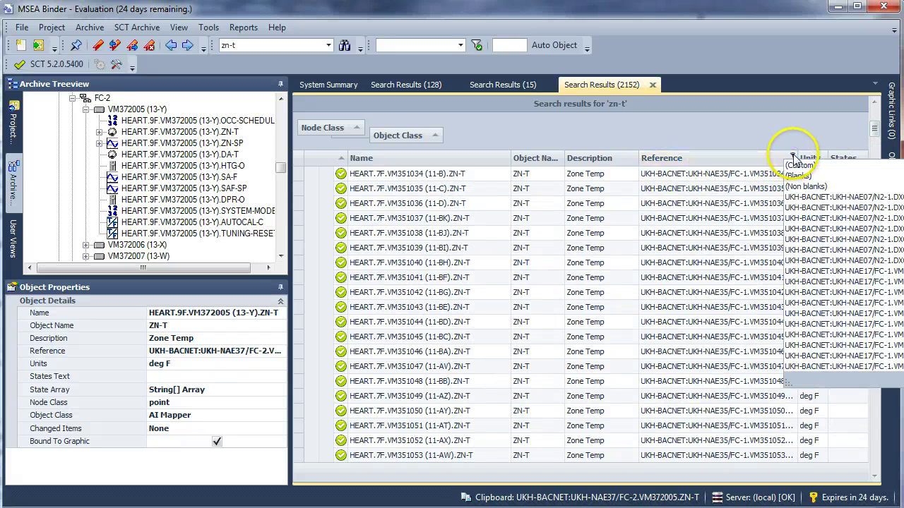
pyautogui.click(800, 165)
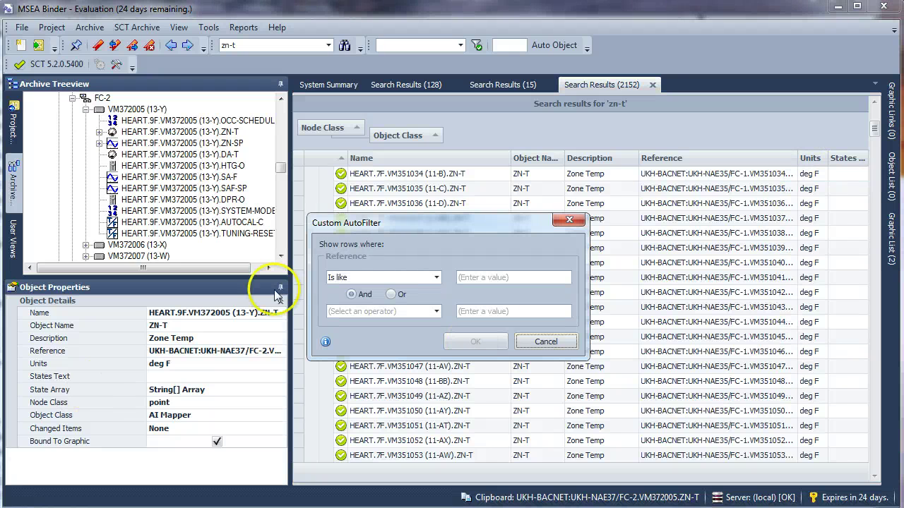
pyautogui.click(486, 275)
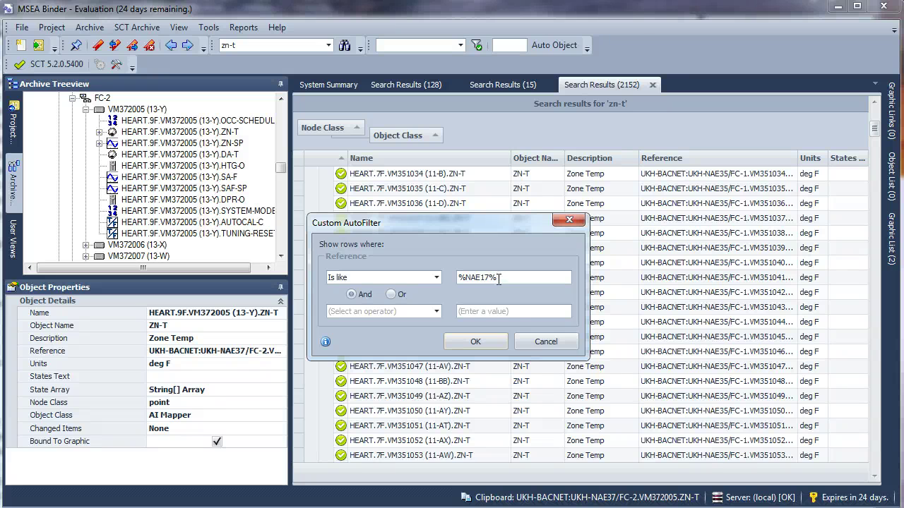
pyautogui.click(482, 342)
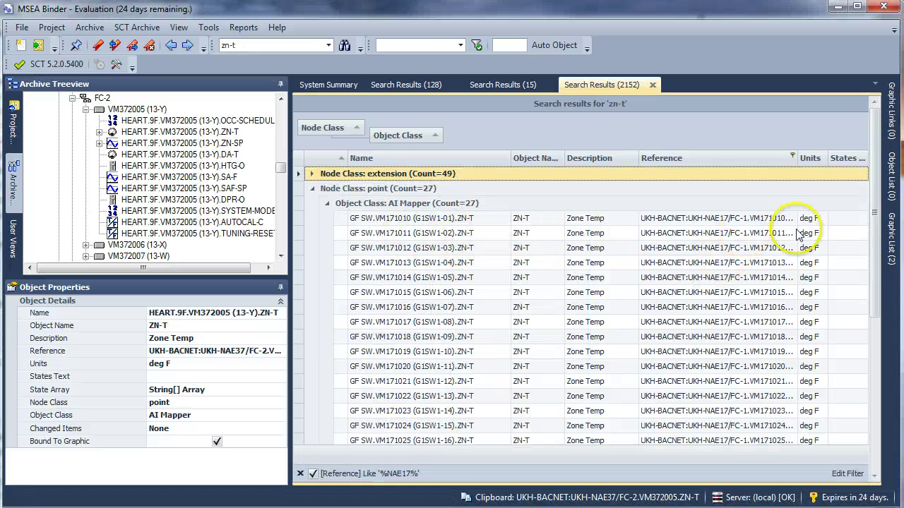
pyautogui.moveTo(874, 209); pyautogui.dragTo(882, 369)
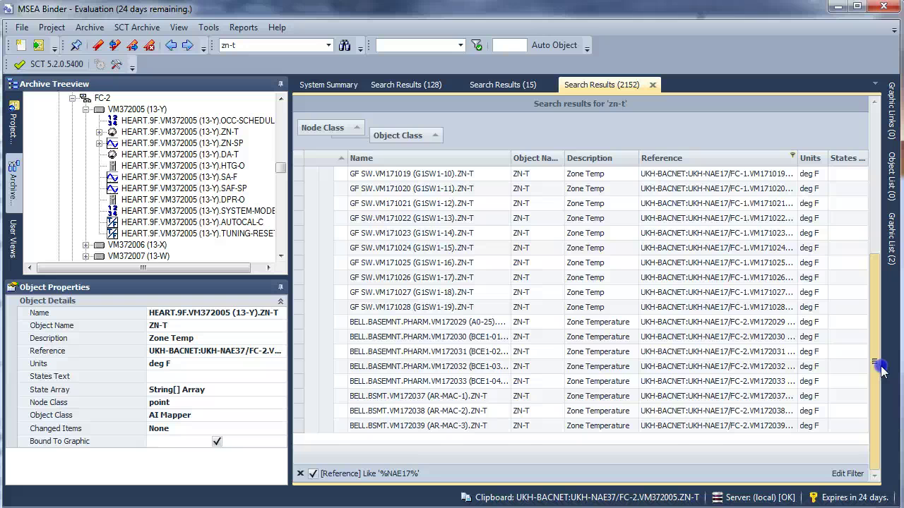
pyautogui.moveTo(873, 305); pyautogui.dragTo(865, 192)
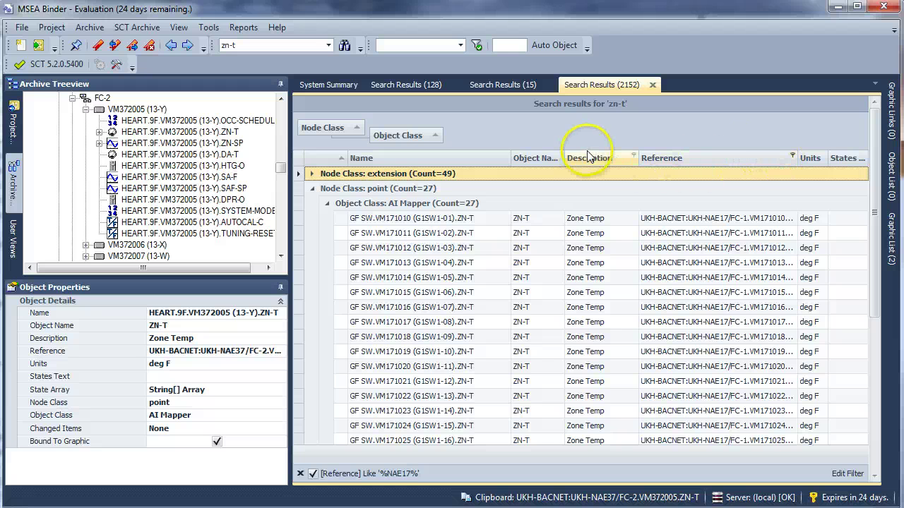
# Step: Sort the filtered results by Reference in ascending and descending order, ending with an ascending sort by Description
pyautogui.click(720, 161)
pyautogui.click(697, 159)
pyautogui.click(697, 160)
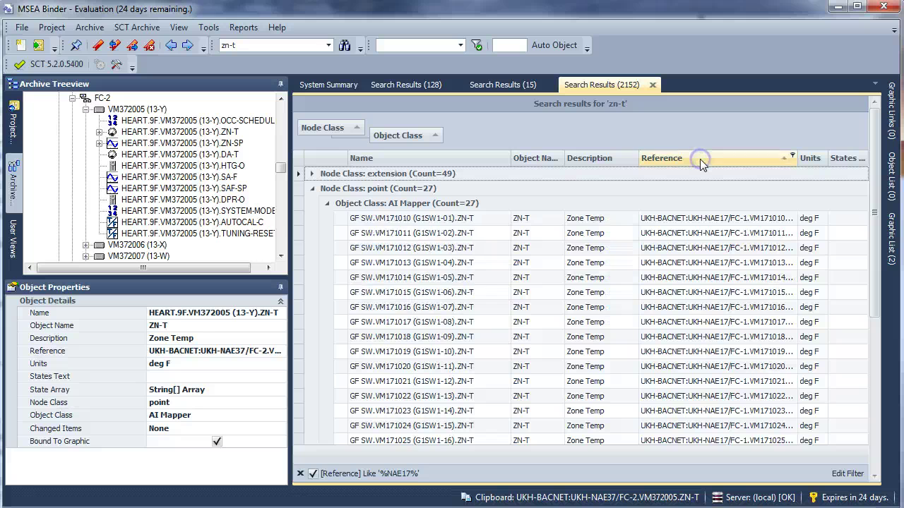
pyautogui.click(699, 161)
pyautogui.click(699, 160)
pyautogui.click(697, 161)
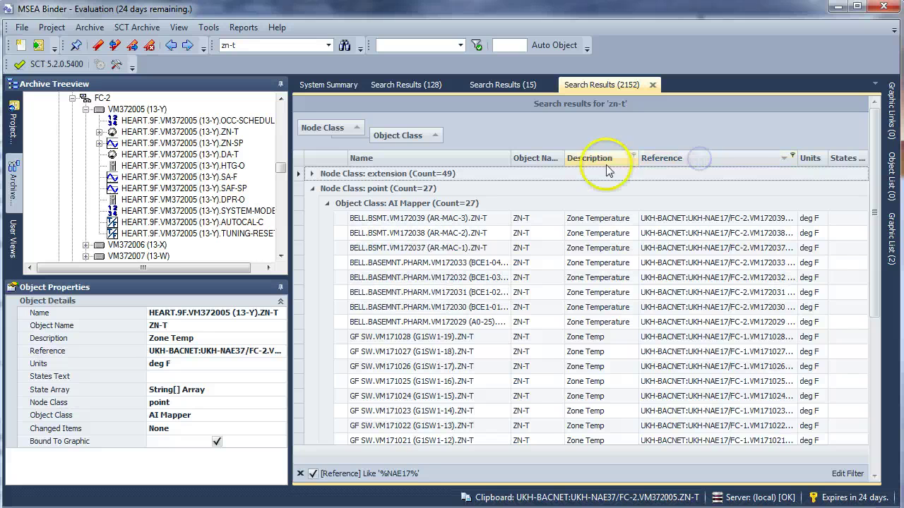
pyautogui.click(597, 167)
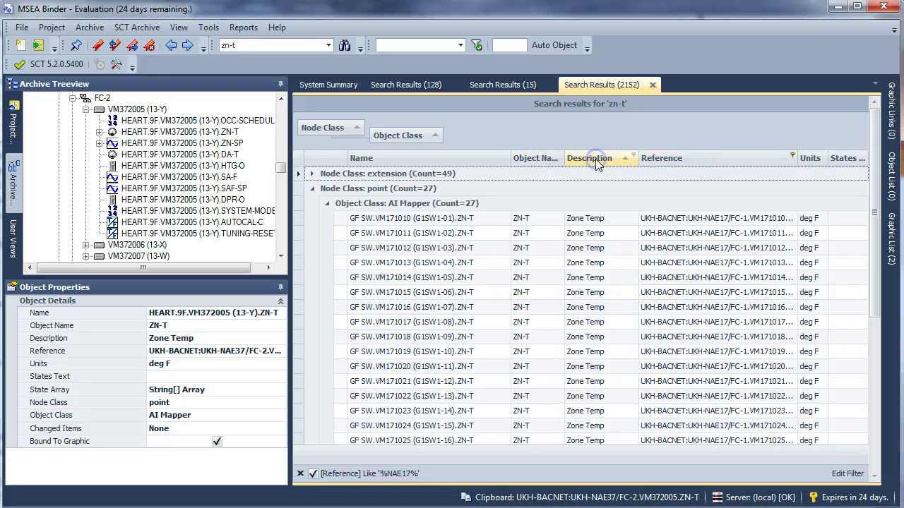
# Step: Move the Reference column ahead of Description and replace its NAE17 filter with an empty filter row
pyautogui.moveTo(664, 158); pyautogui.dragTo(579, 157)
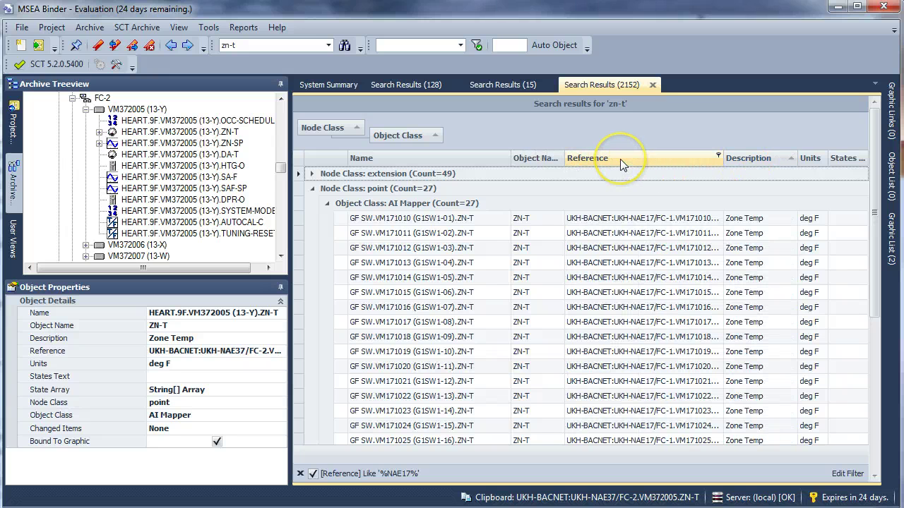
pyautogui.click(620, 159)
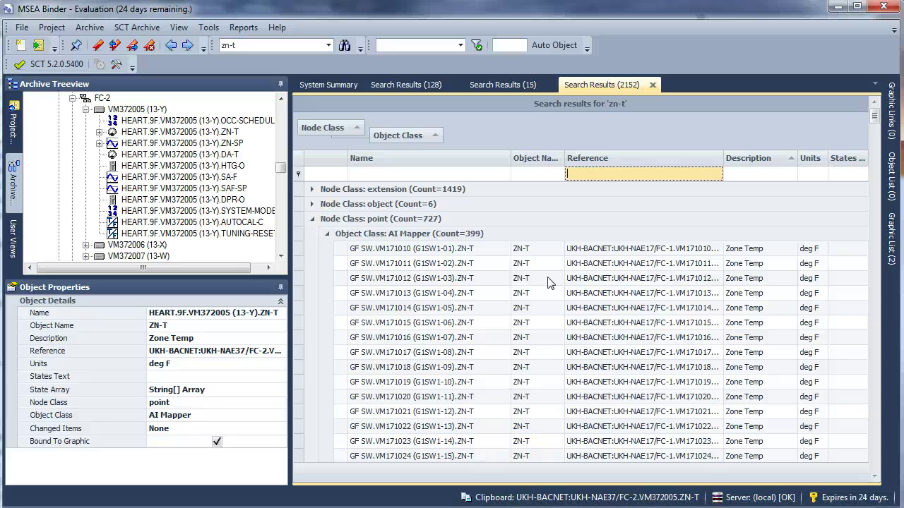
# Step: Export the grouped zn-t results to Excel as search_results.xlsx in Documents, replacing the existing file
pyautogui.click(426, 264)
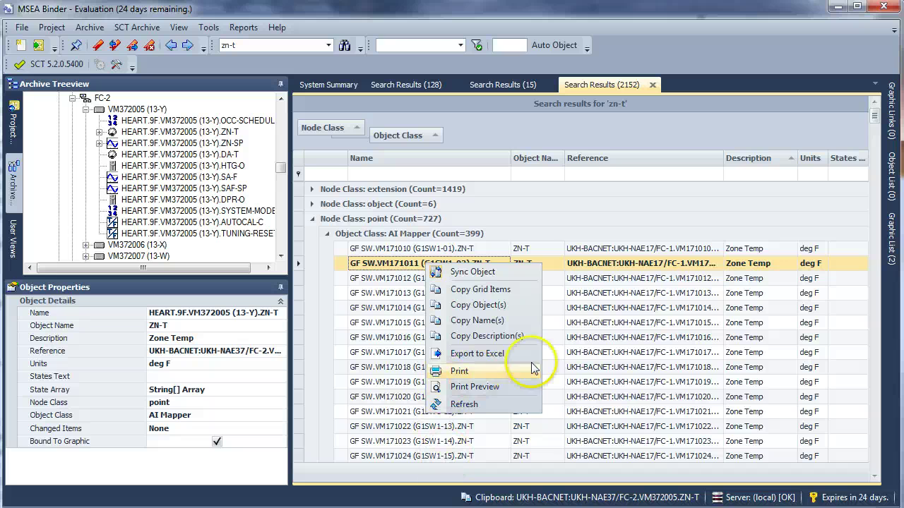
pyautogui.click(463, 355)
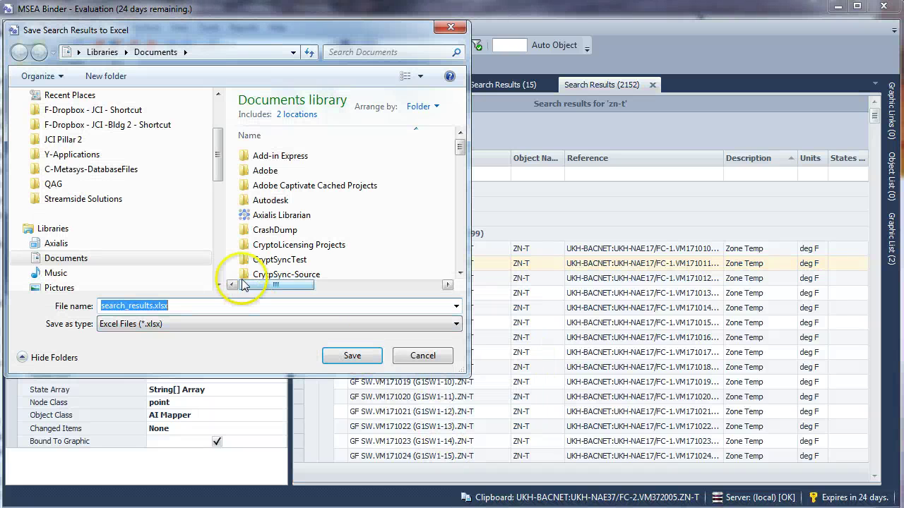
pyautogui.click(353, 357)
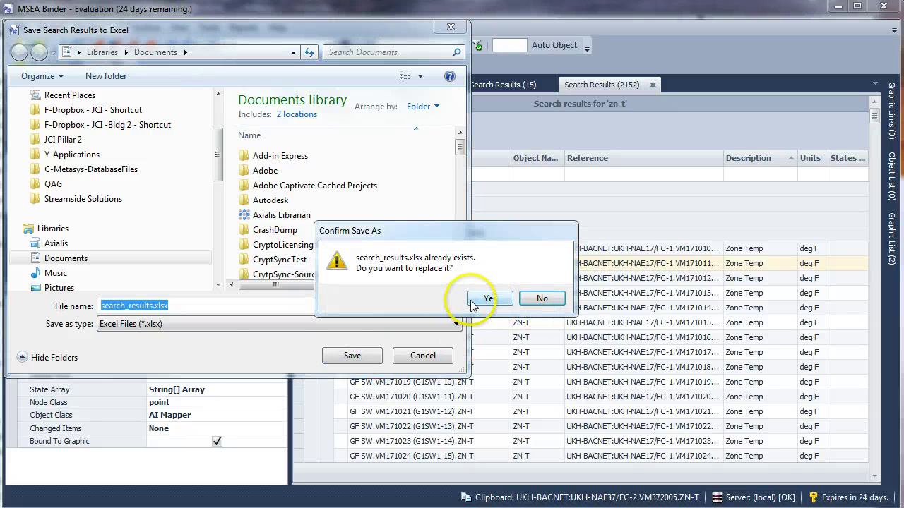
pyautogui.click(472, 302)
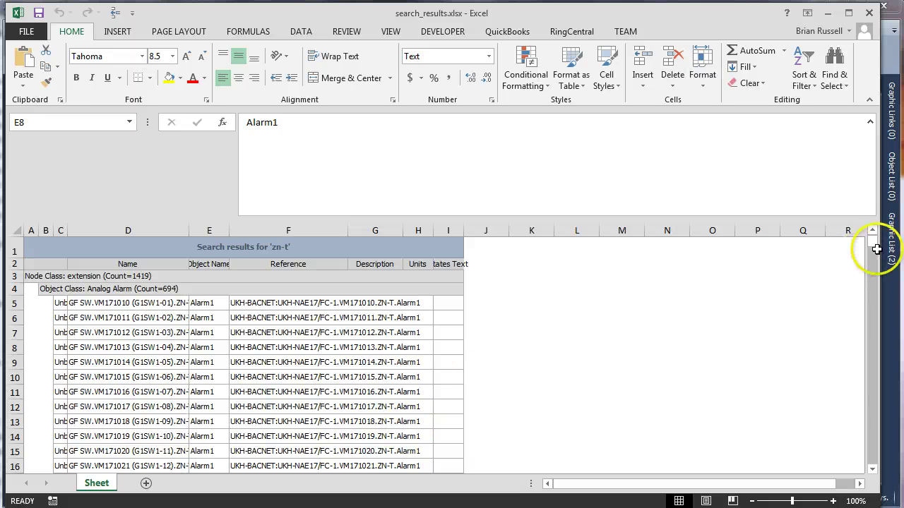
# Step: Look through the exported zn-t rows in the Excel workbook and close it
pyautogui.moveTo(874, 247)
pyautogui.mouseDown()
pyautogui.moveTo(879, 253)
pyautogui.moveTo(875, 244)
pyautogui.mouseUp()
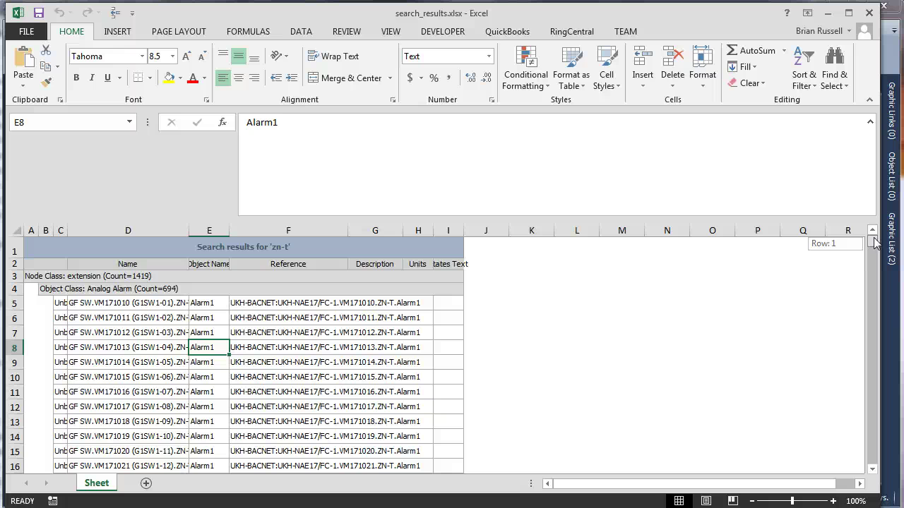
pyautogui.moveTo(875, 246); pyautogui.dragTo(874, 311)
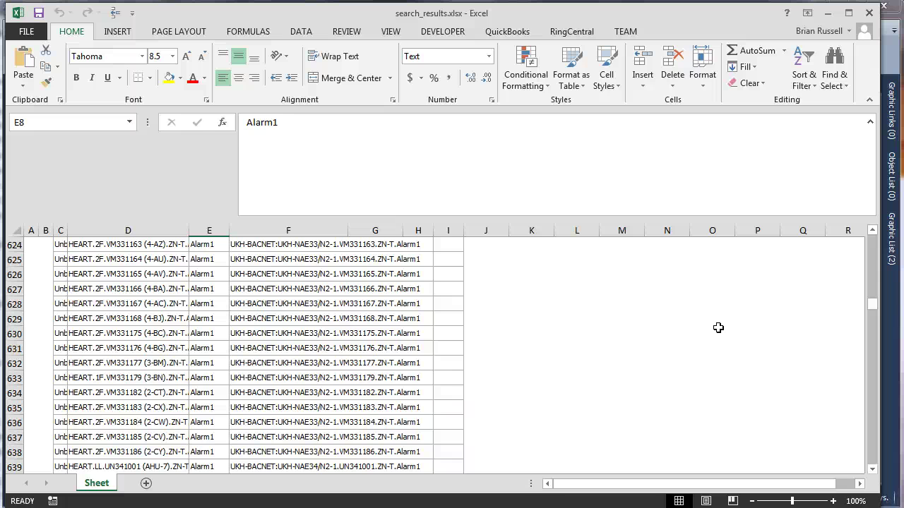
pyautogui.click(870, 16)
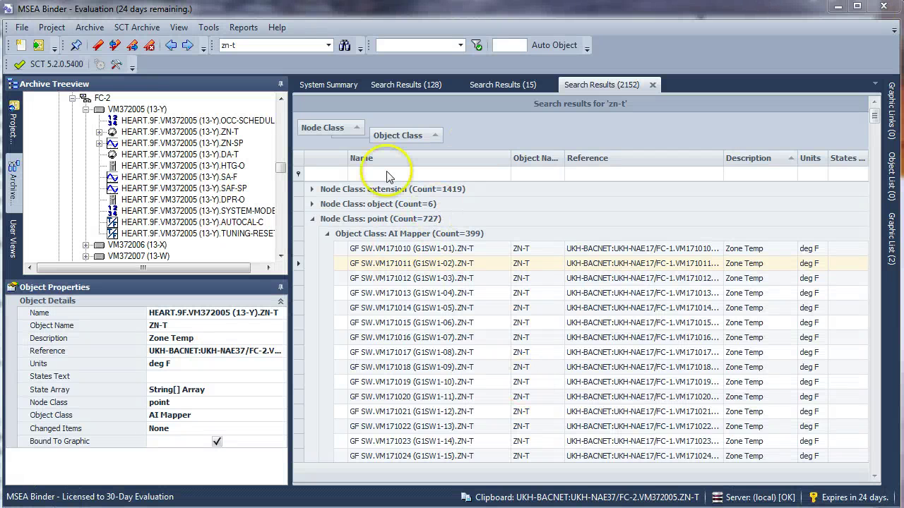
# Step: Clear the search text and run a blank search that returns every object in the archive
pyautogui.moveTo(240, 44); pyautogui.dragTo(223, 44)
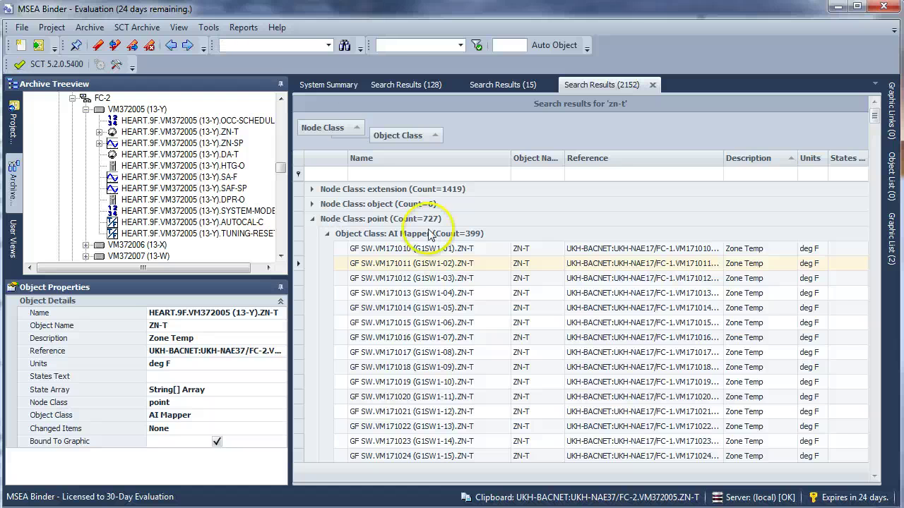
pyautogui.click(344, 45)
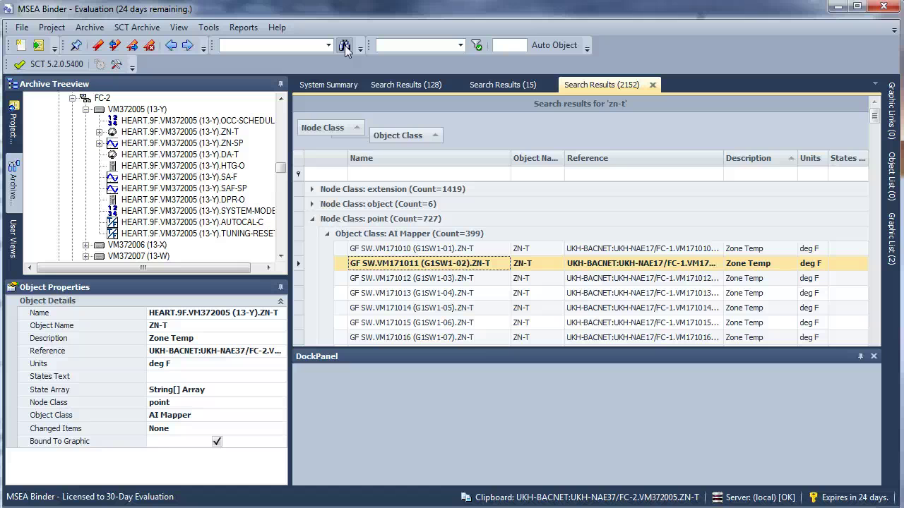
pyautogui.click(526, 215)
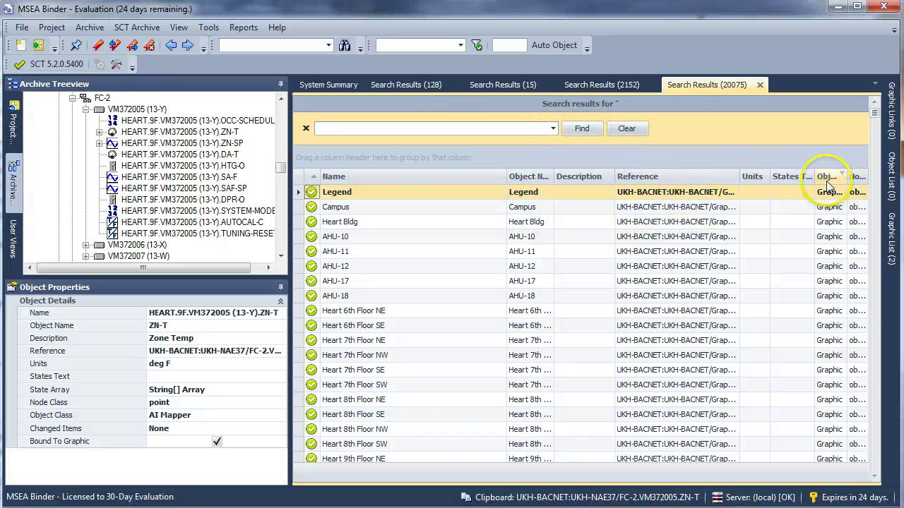
# Step: Group the full archive results by Object Class and expand the BACnet AI and BACnet AV groups to view their points
pyautogui.moveTo(828, 180); pyautogui.dragTo(727, 159)
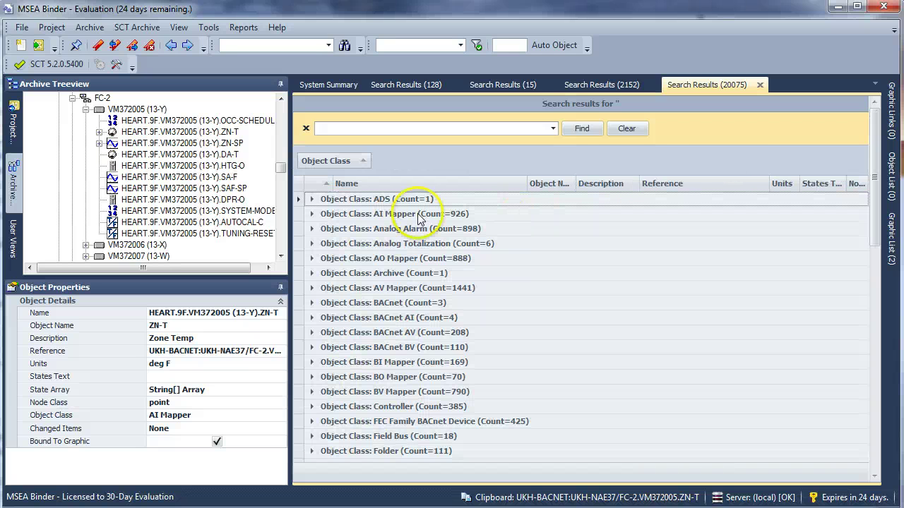
pyautogui.click(312, 318)
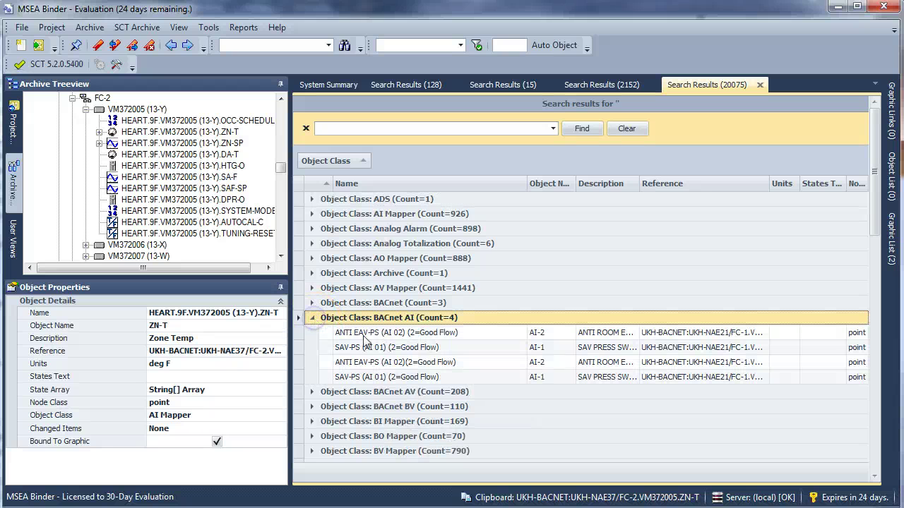
pyautogui.click(312, 392)
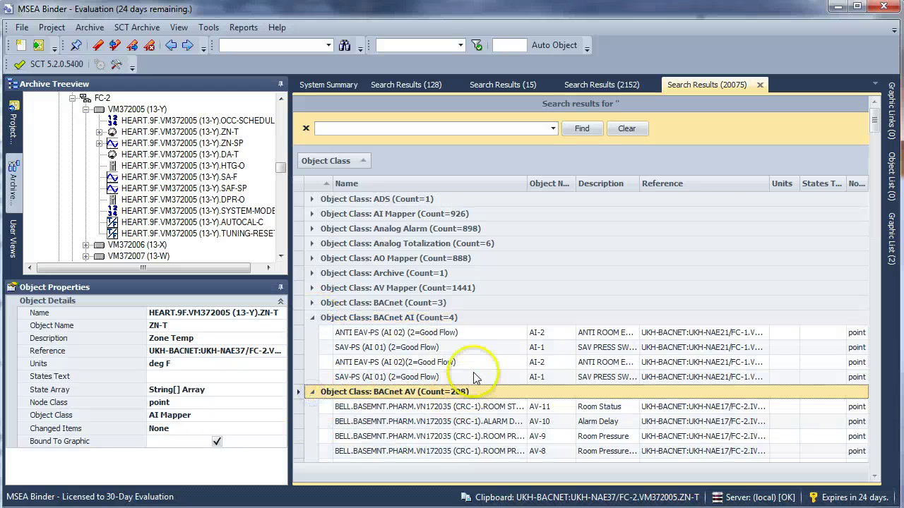
pyautogui.scroll(-3, 474, 374)
pyautogui.scroll(3, 457, 304)
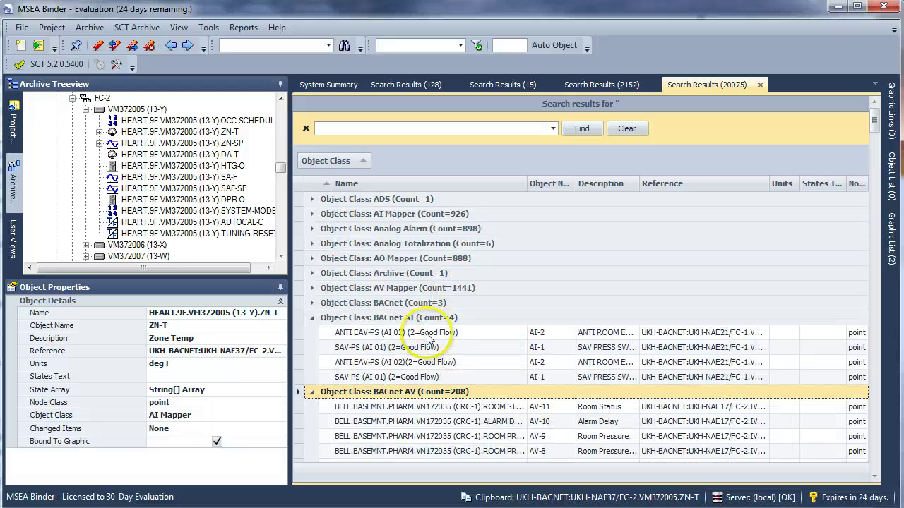
# Step: Remove the Object Class grouping by placing it as the first column, and view the actions available for the Campus graphic
pyautogui.moveTo(322, 161); pyautogui.dragTo(360, 192)
pyautogui.click(424, 209)
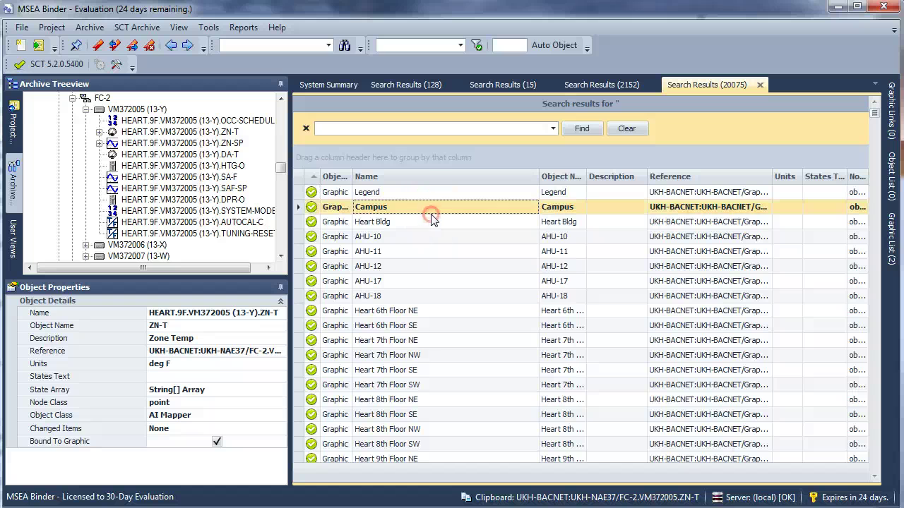
pyautogui.rightClick(431, 215)
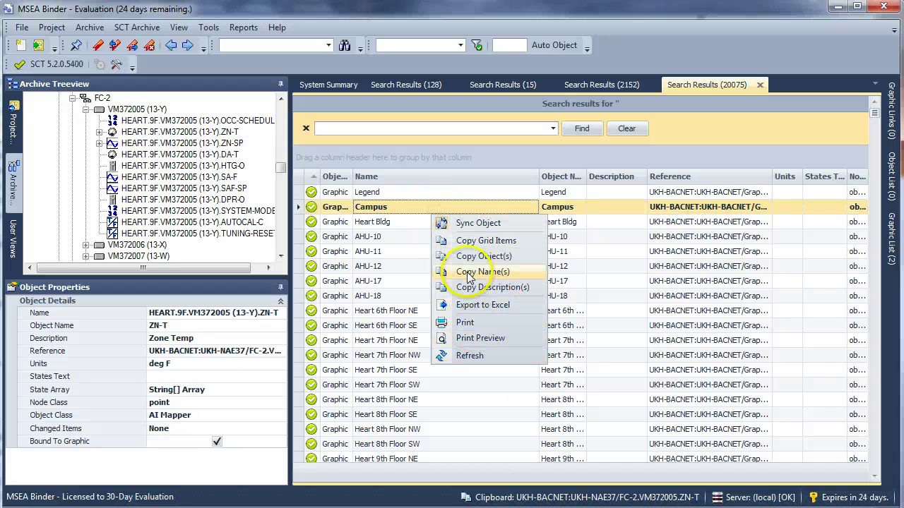
# Step: Select the result rows from AHU-11 through Heart 6th Floor NE and view the actions available for them
pyautogui.click(393, 253)
pyautogui.keyDown('shift'); pyautogui.click(408, 311); pyautogui.keyUp('shift')
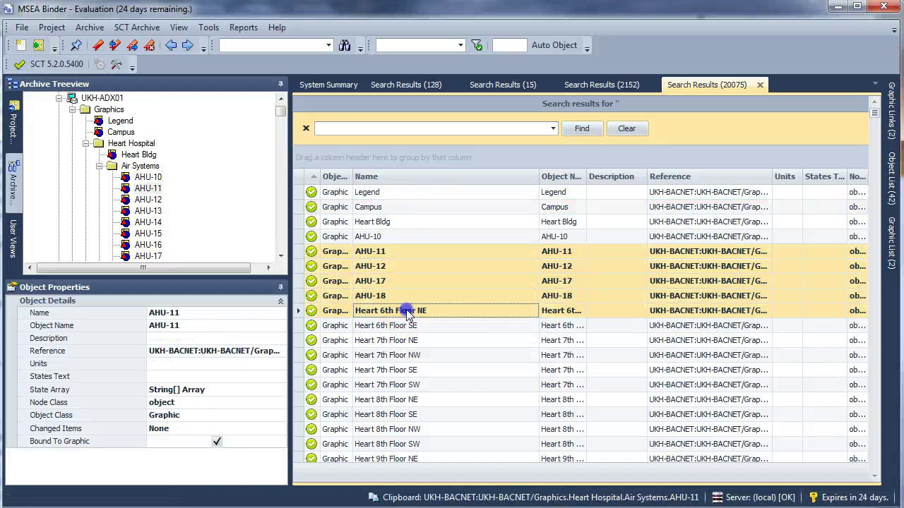
pyautogui.rightClick(424, 313)
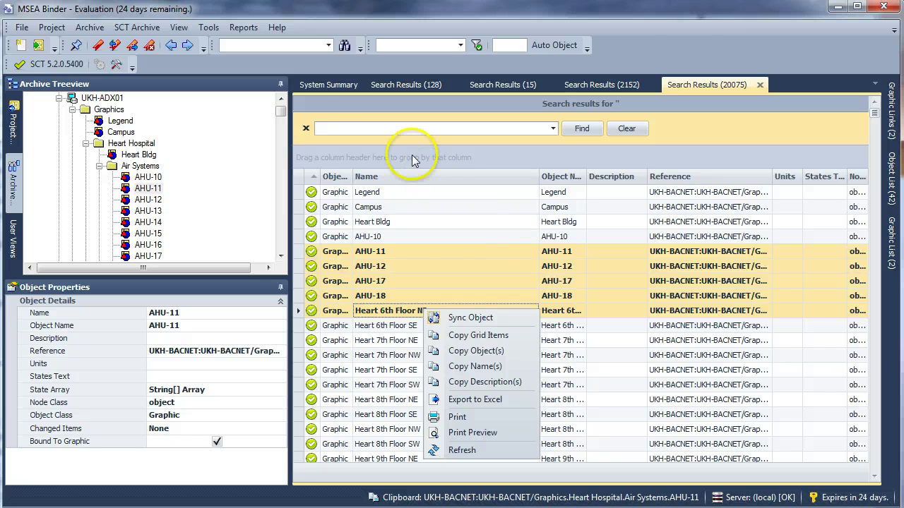
# Step: Return to the System Summary and show the points of the MG081001 (15kV101B) system
pyautogui.click(323, 83)
pyautogui.click(324, 85)
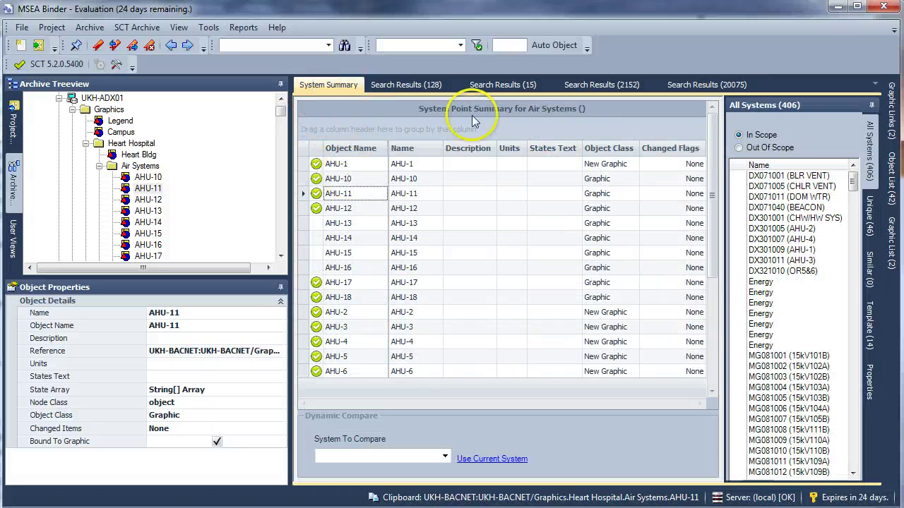
pyautogui.click(776, 356)
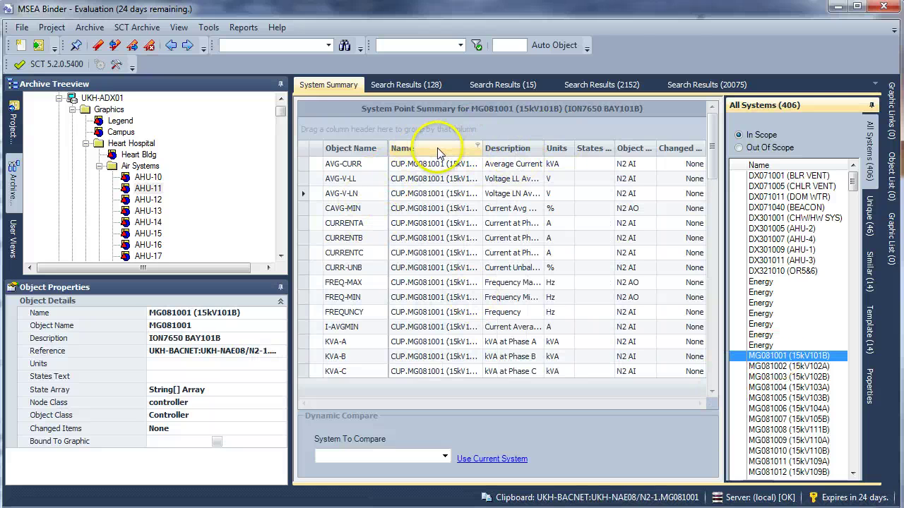
# Step: Move the Object Class column between Object Name and Name in the system point table
pyautogui.click(601, 149)
pyautogui.moveTo(601, 149); pyautogui.dragTo(583, 130)
pyautogui.moveTo(355, 153); pyautogui.dragTo(389, 153)
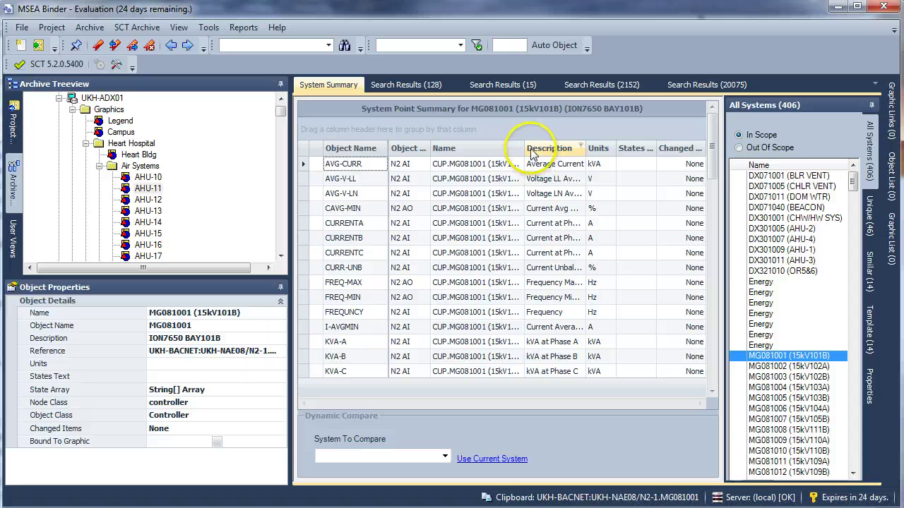
# Step: Select the points from AVG-CURR through FREQ-MAX and review their copy, export and print actions without choosing one
pyautogui.click(345, 167)
pyautogui.keyDown('shift'); pyautogui.click(361, 284); pyautogui.keyUp('shift')
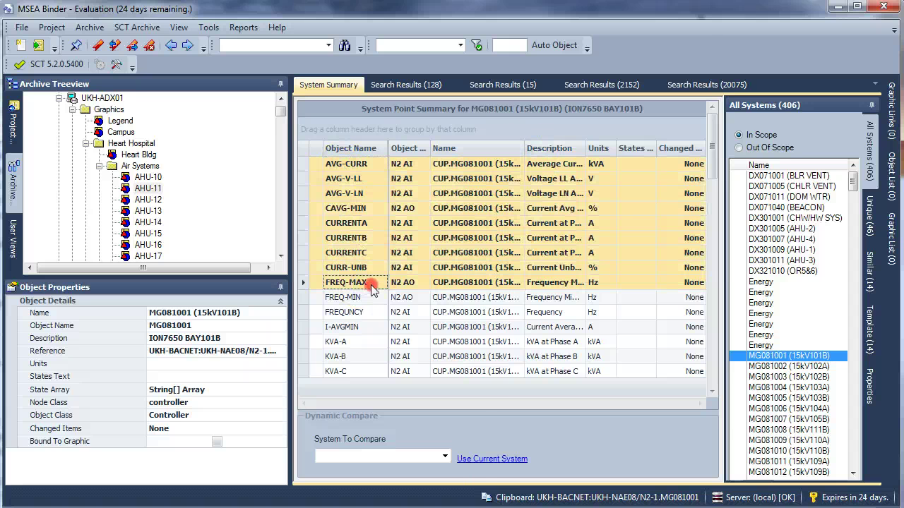
pyautogui.rightClick(370, 286)
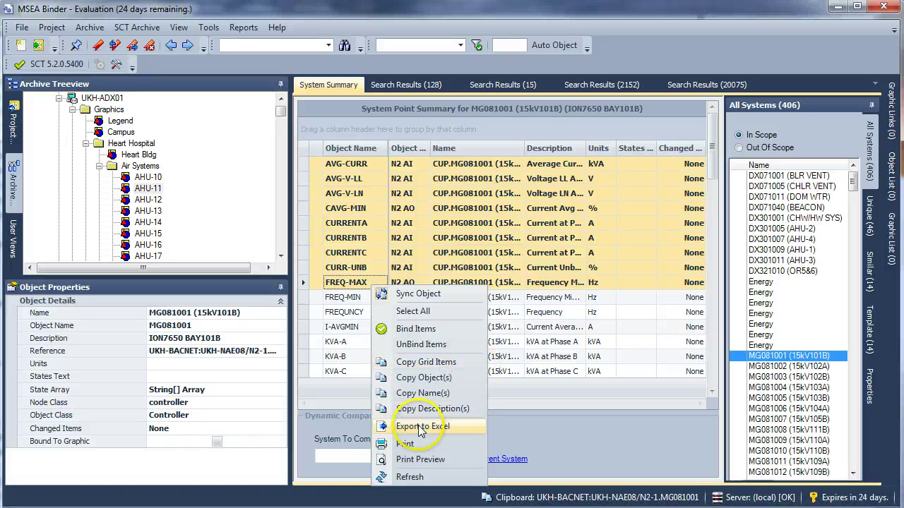
pyautogui.click(506, 224)
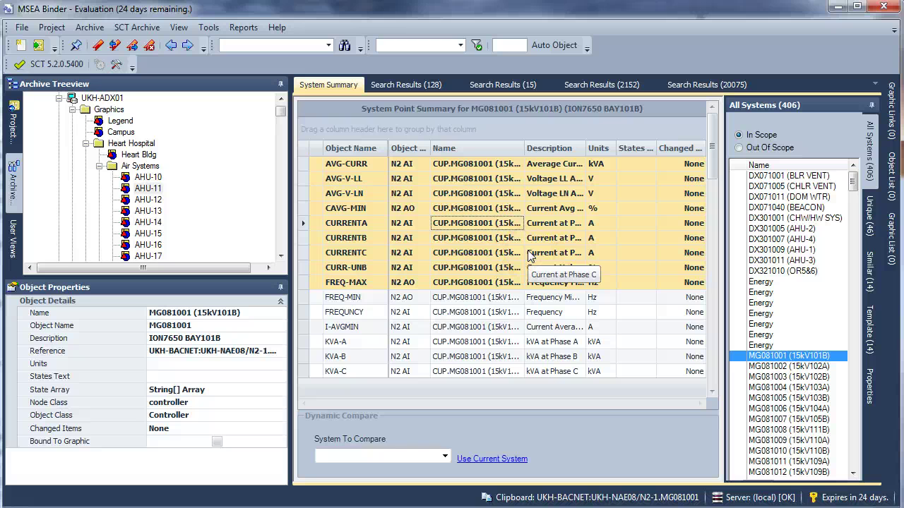